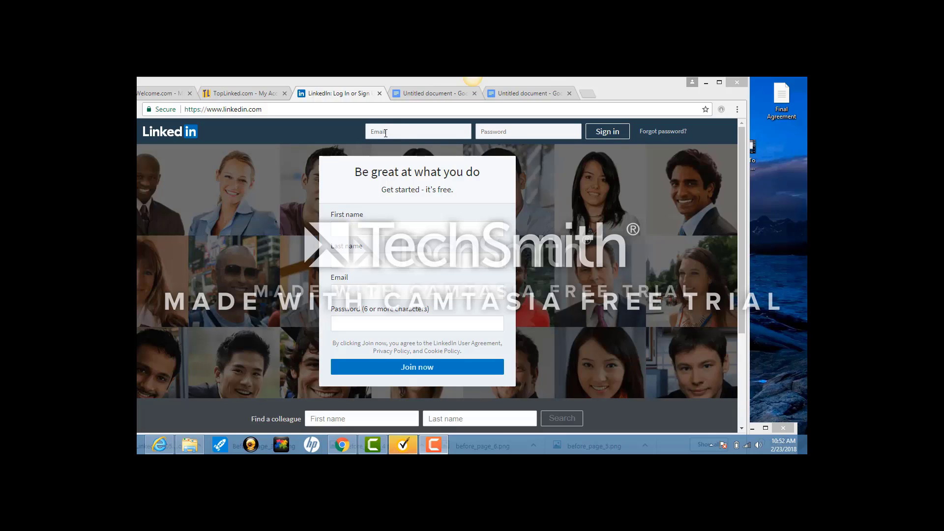
Step: Sign in to LinkedIn with the saved account e-mail and the account password
left_click(386, 133)
type("browne")
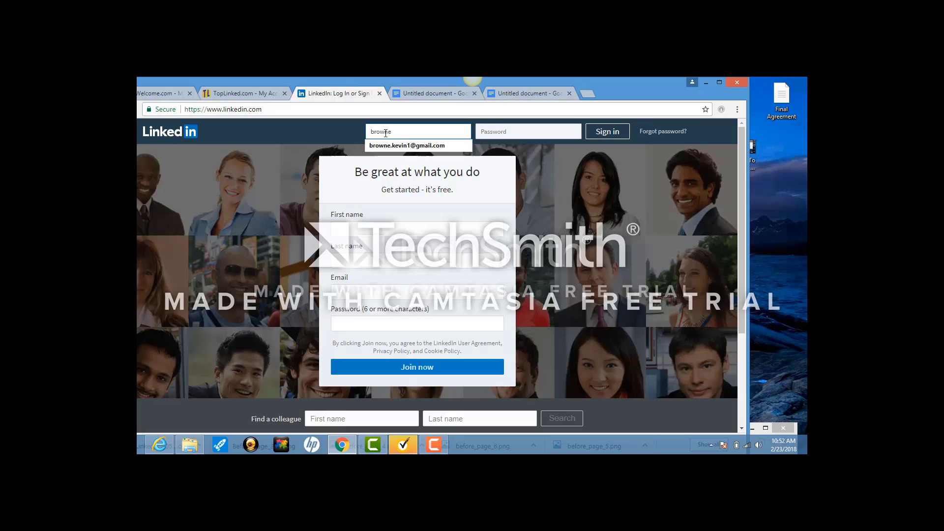
left_click(412, 145)
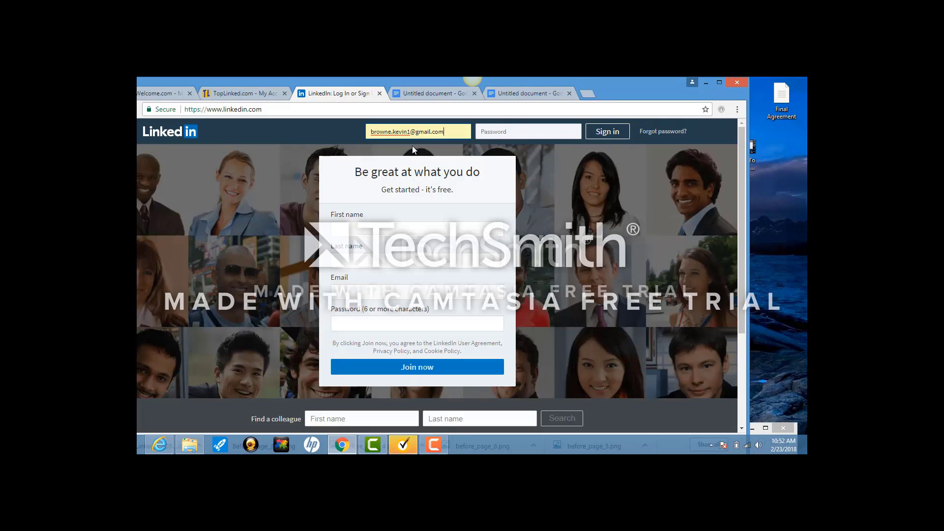
left_click(509, 132)
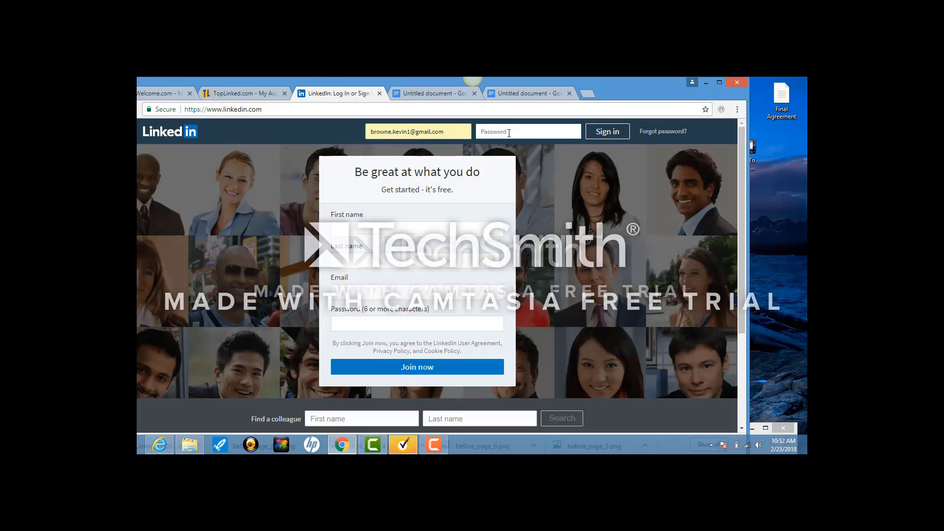
type("••••••••")
left_click(608, 138)
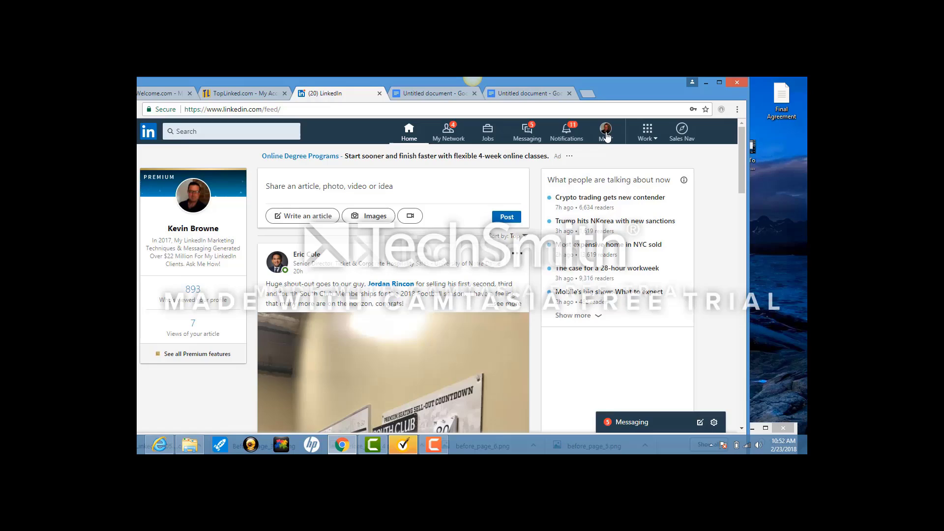
Step: Open Sales Navigator and choose Advanced > Search for leads
left_click(682, 131)
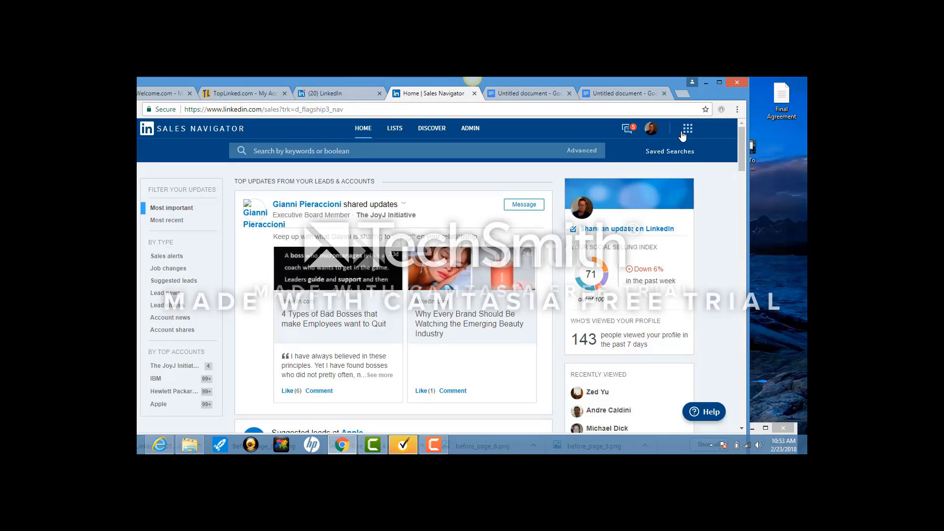
left_click(583, 152)
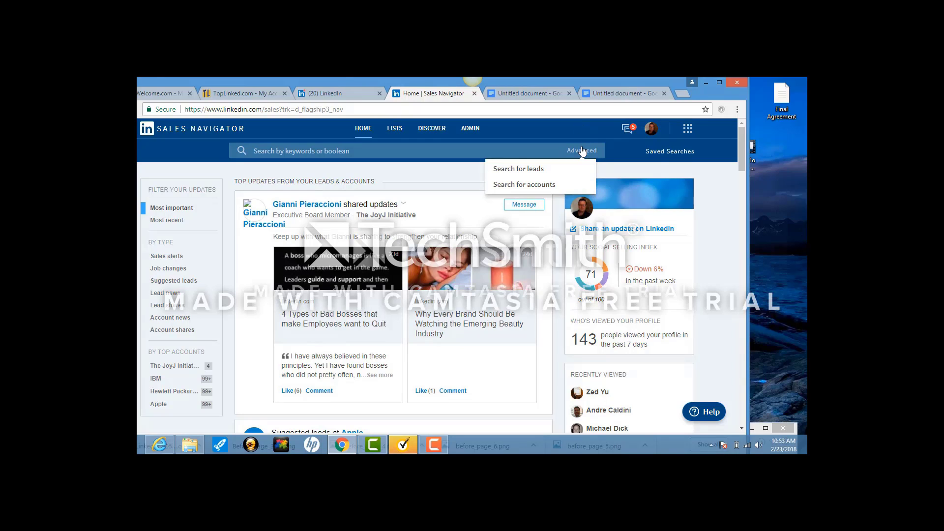
mouse_move(579, 162)
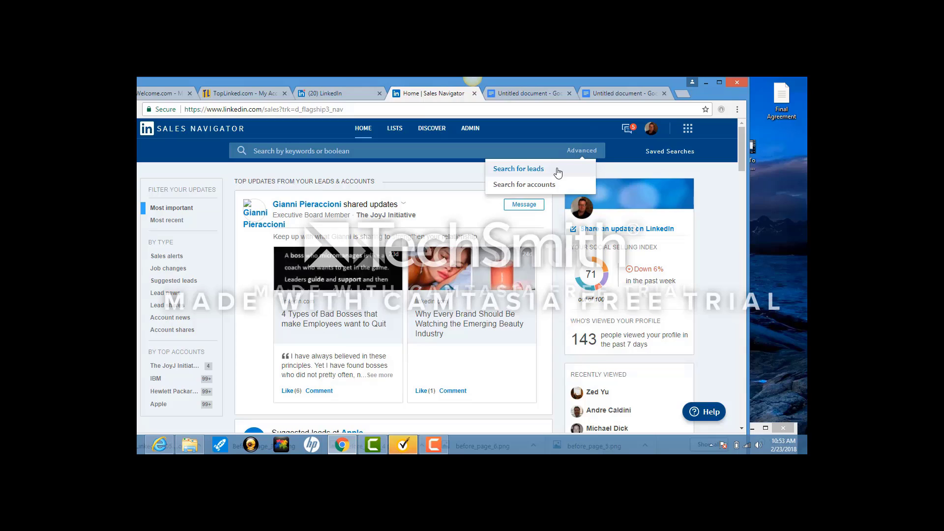
left_click(543, 172)
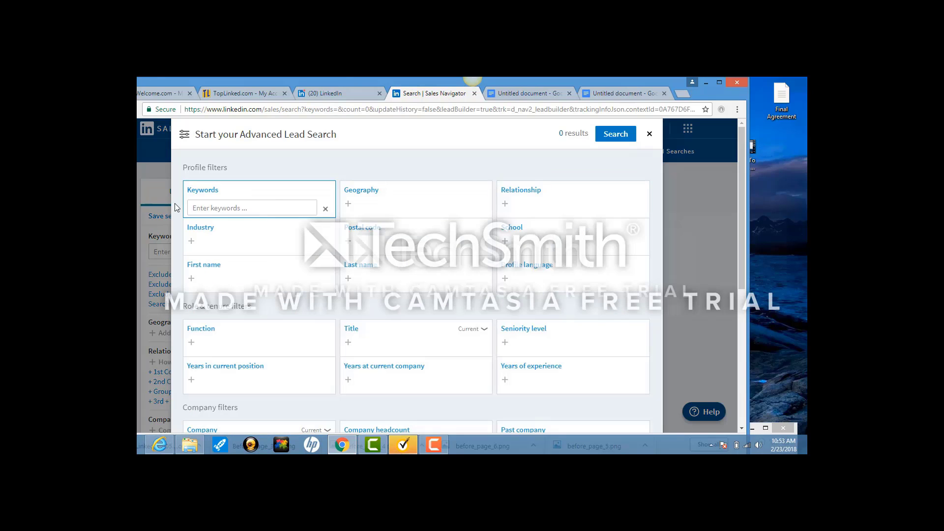
Step: Enter the keywords 'SBA Lending' and add United States as the Geography filter
left_click(206, 207)
type("SBA")
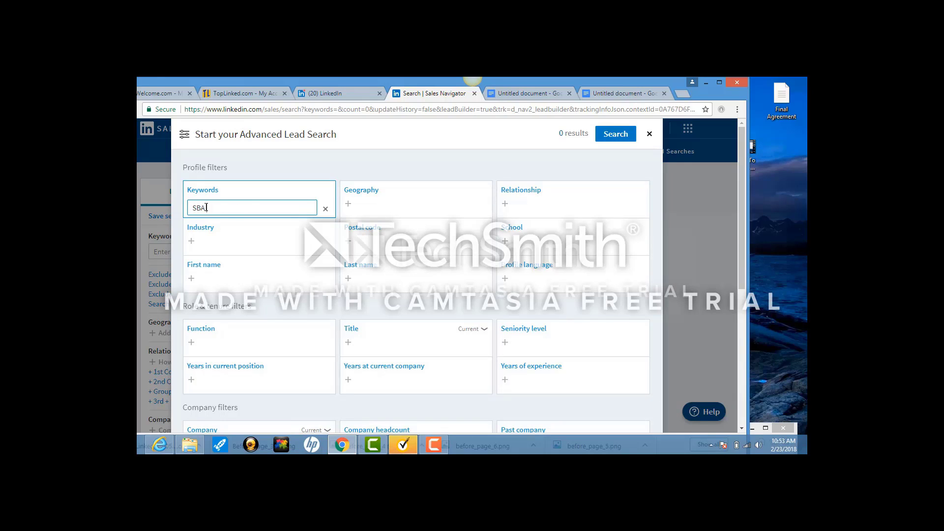
type(" Lending")
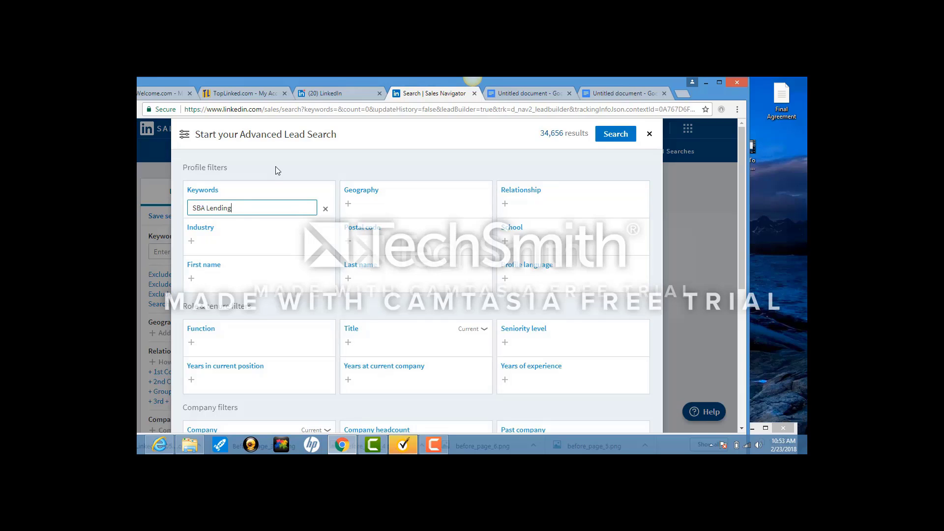
left_click(404, 206)
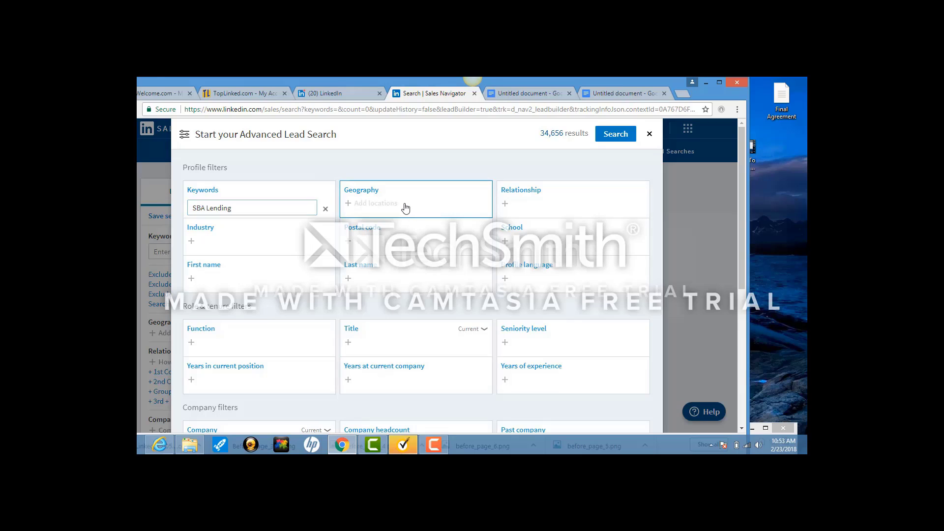
type("United")
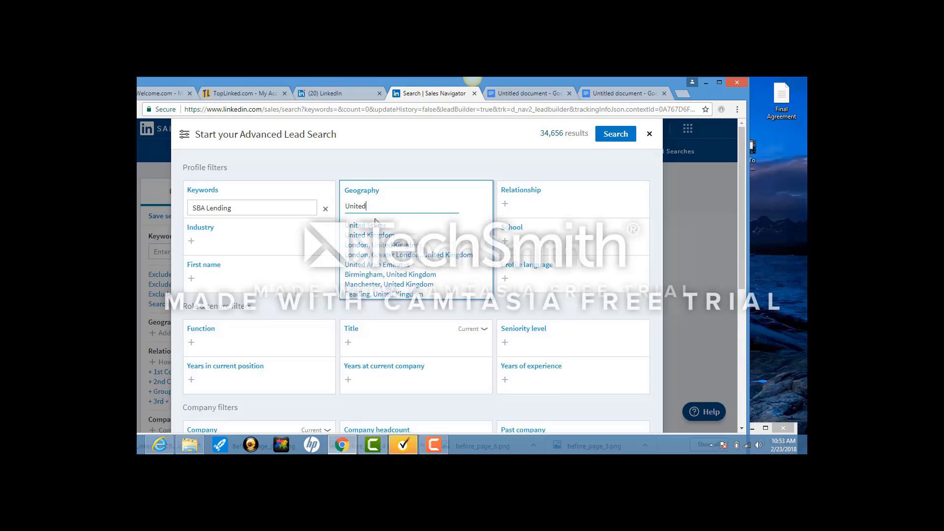
left_click(375, 225)
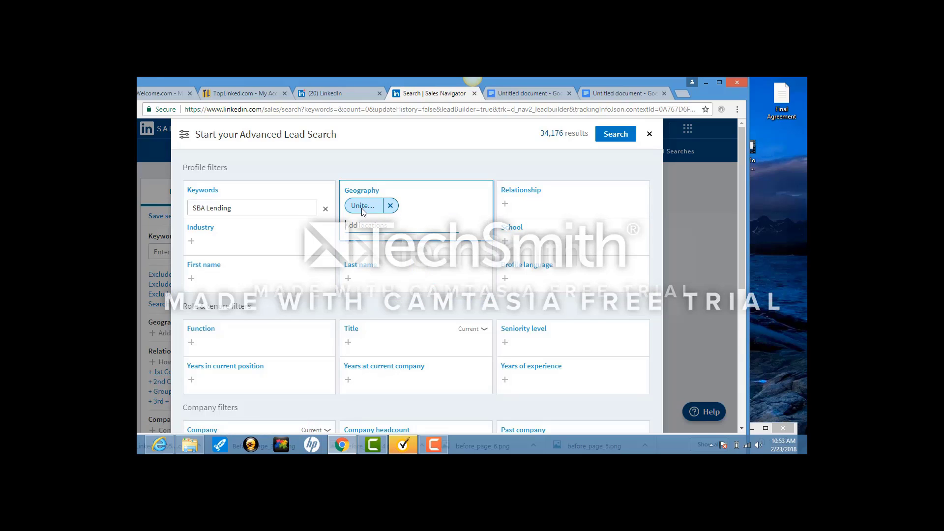
Step: Limit relationships to 2nd and 3rd+ connections and run the search (32K leads), then view the letter draft
left_click(541, 209)
left_click(532, 220)
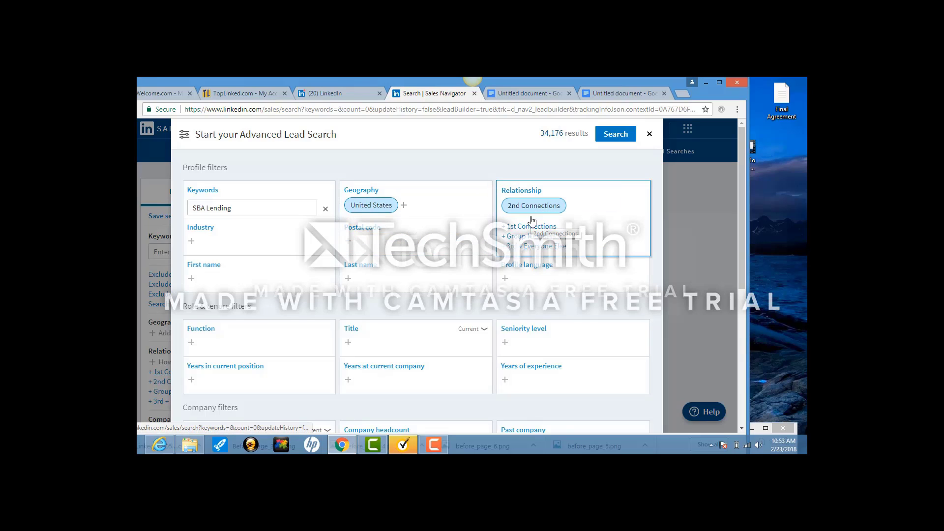
left_click(530, 247)
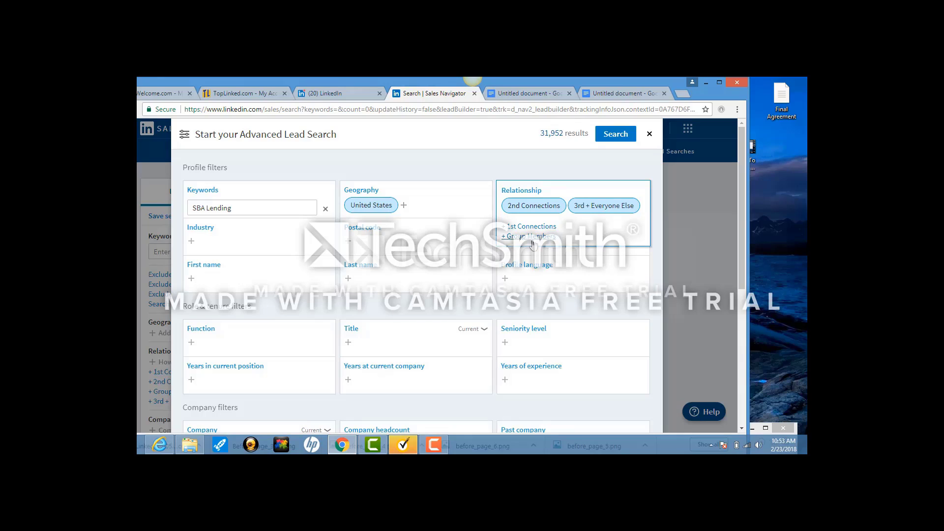
left_click_drag(542, 136, 568, 135)
left_click(503, 138)
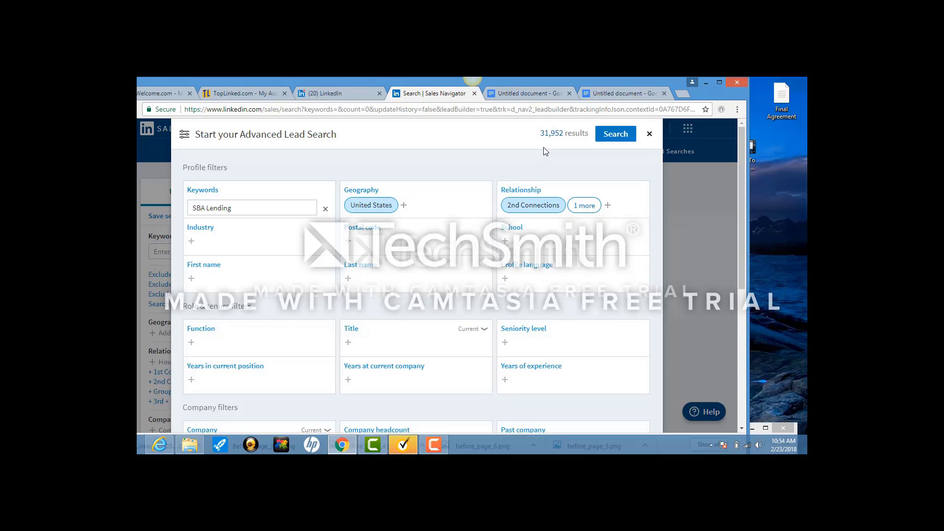
left_click(614, 135)
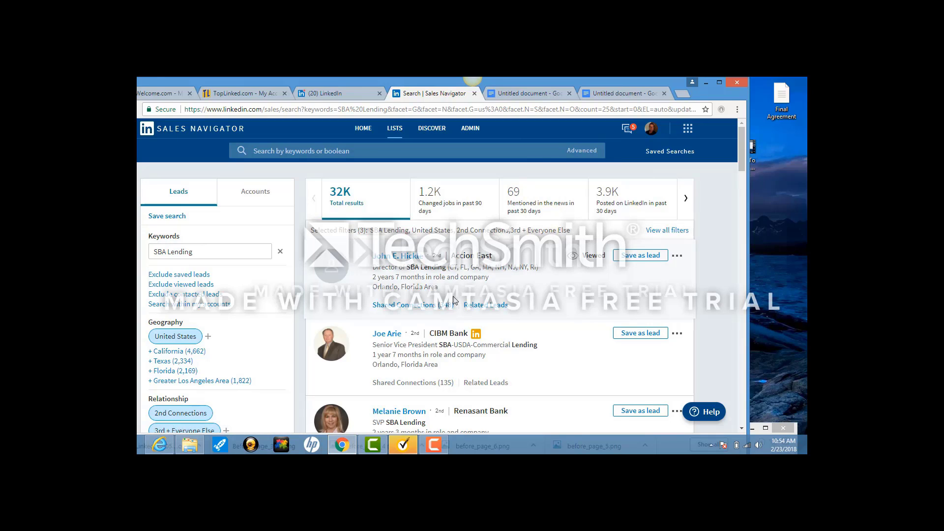
left_click(516, 94)
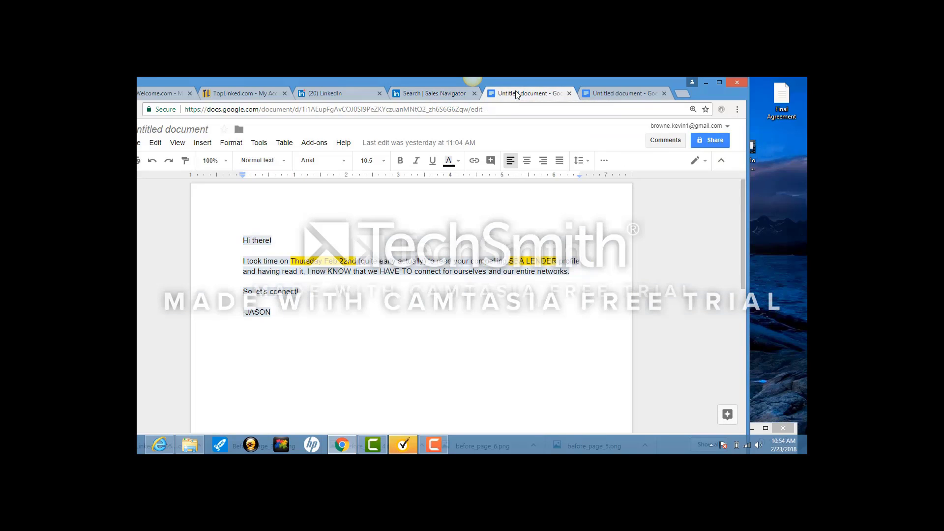
Step: Select the entire letter draft, from 'Hi there!' through the sign-off
left_click(275, 313)
left_click_drag(274, 313, 240, 244)
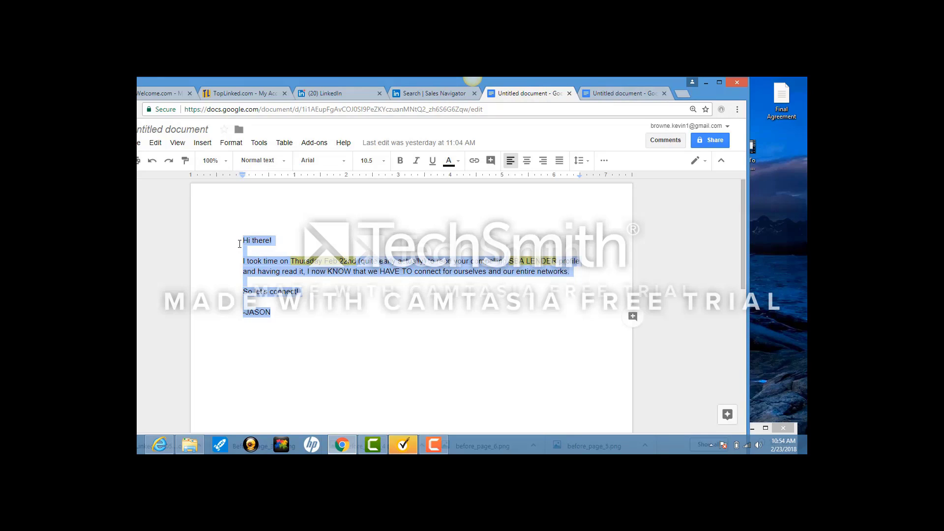
left_click(396, 348)
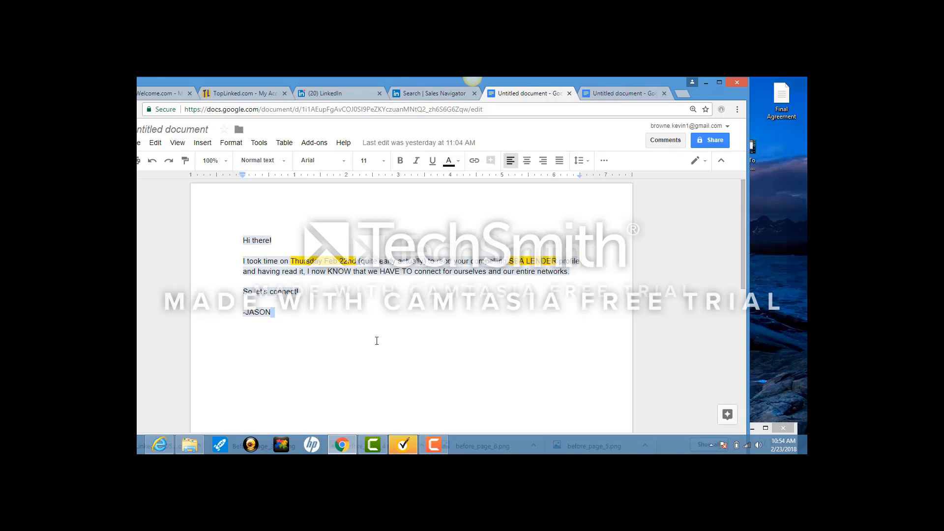
left_click(244, 312)
key("Return")
key("Delete")
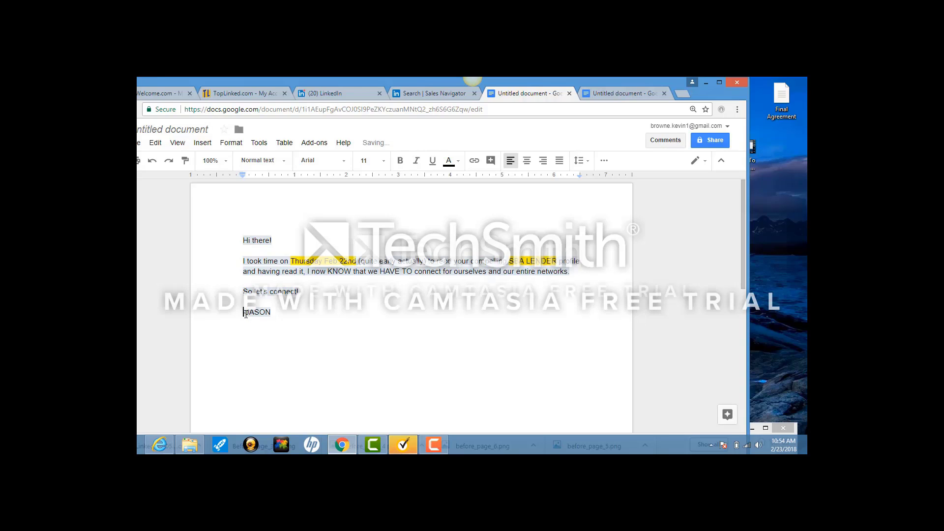
left_click(276, 312)
key("ctrl+a")
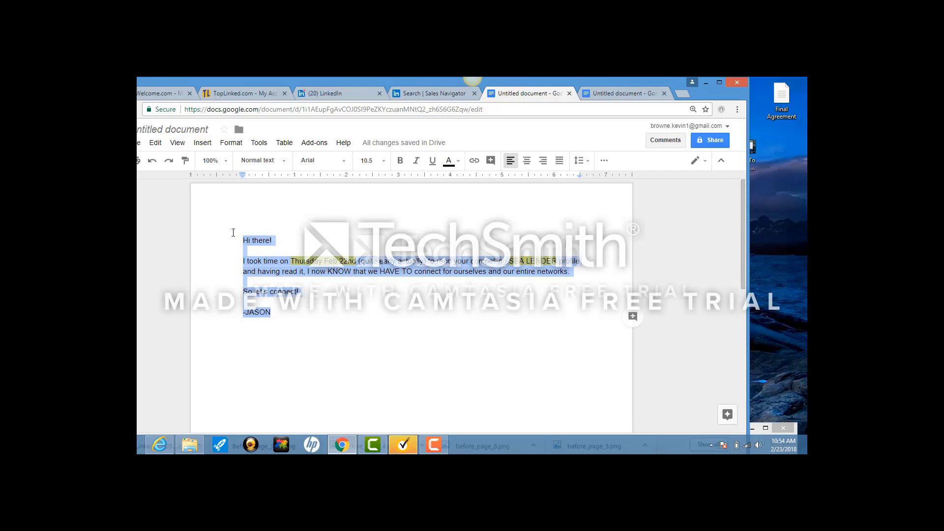
Step: Open the CIBM Bank senior vice president's profile from the SBA Lending results and reveal Connect
left_click(434, 95)
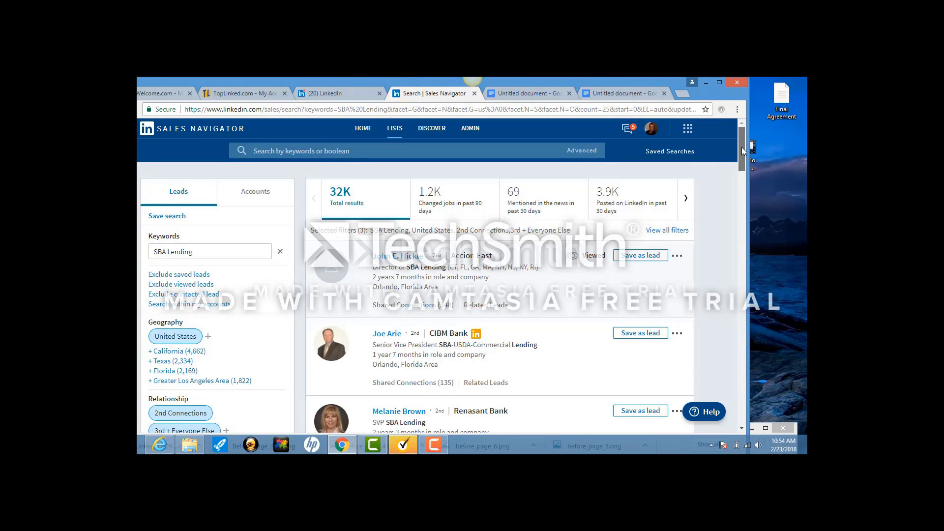
left_click_drag(741, 147, 742, 157)
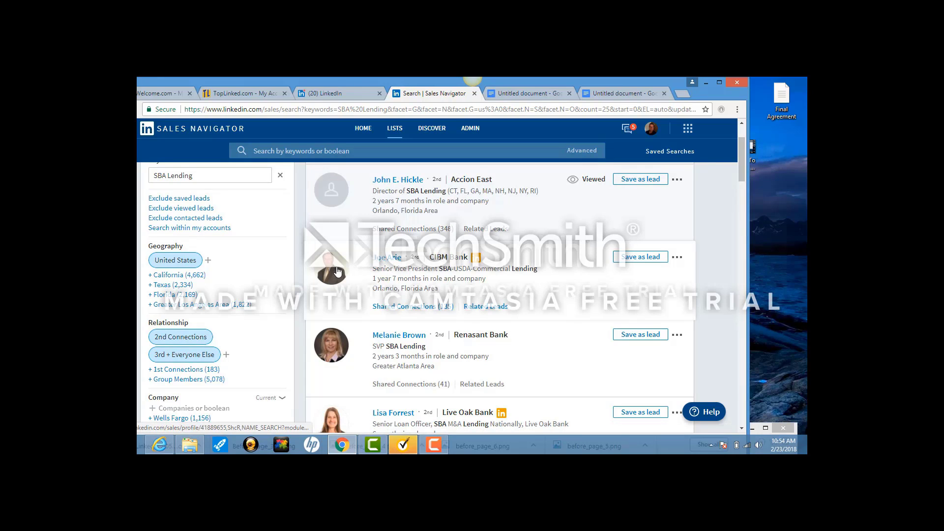
left_click(392, 263)
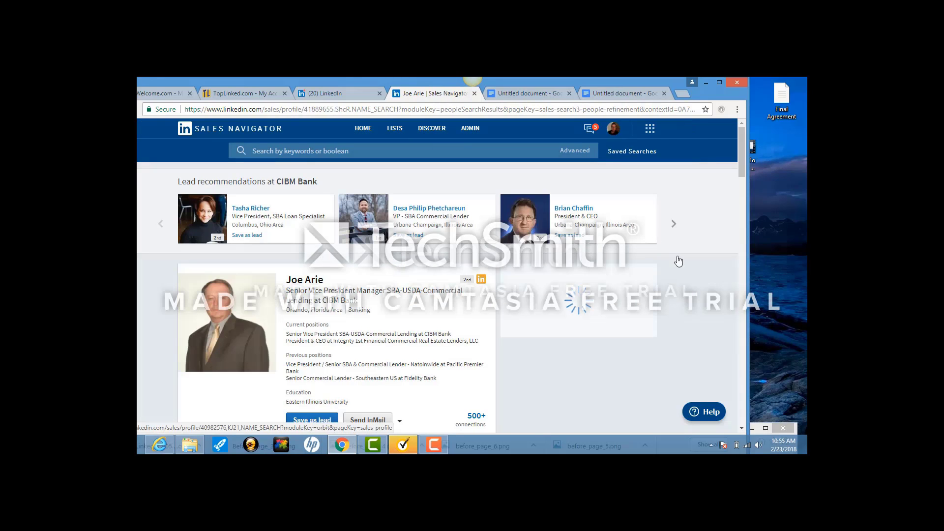
left_click_drag(740, 146, 740, 154)
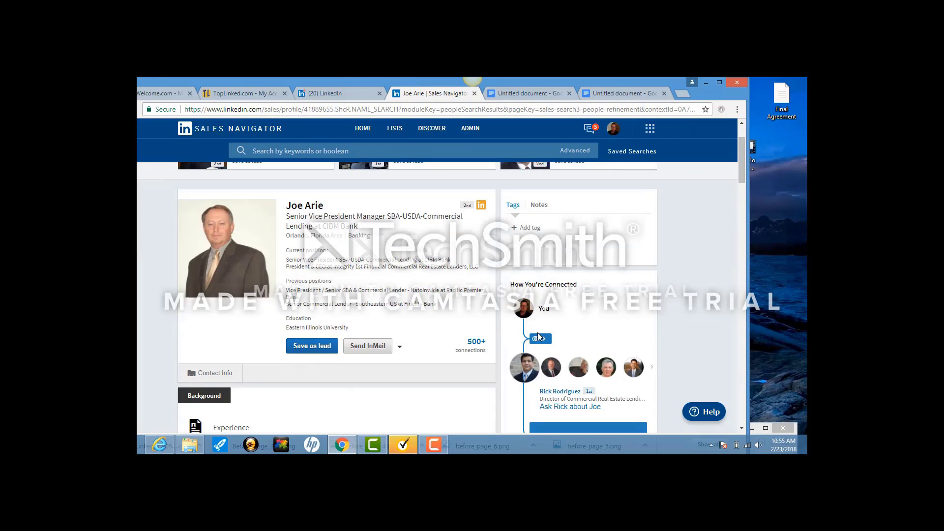
left_click(399, 346)
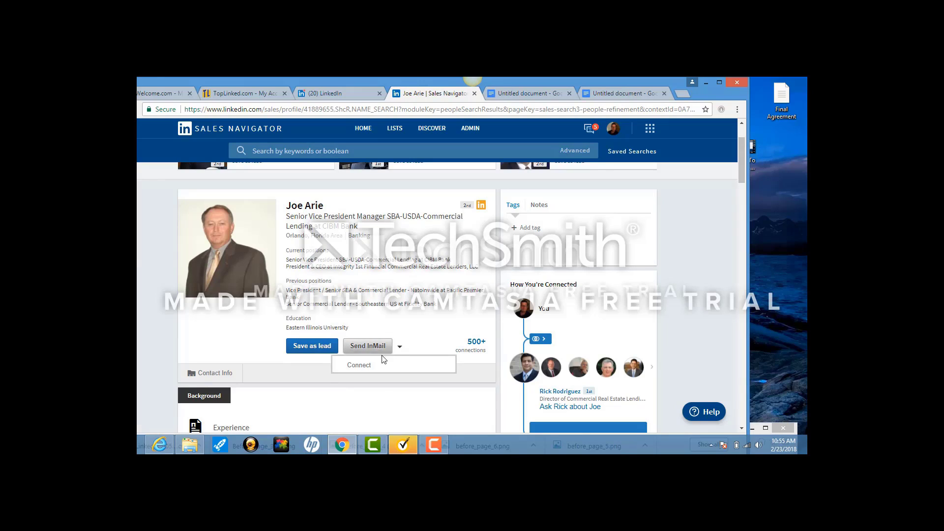
Step: Invite the CIBM Bank lead with the pasted message, signed with the sender's own name
left_click(365, 367)
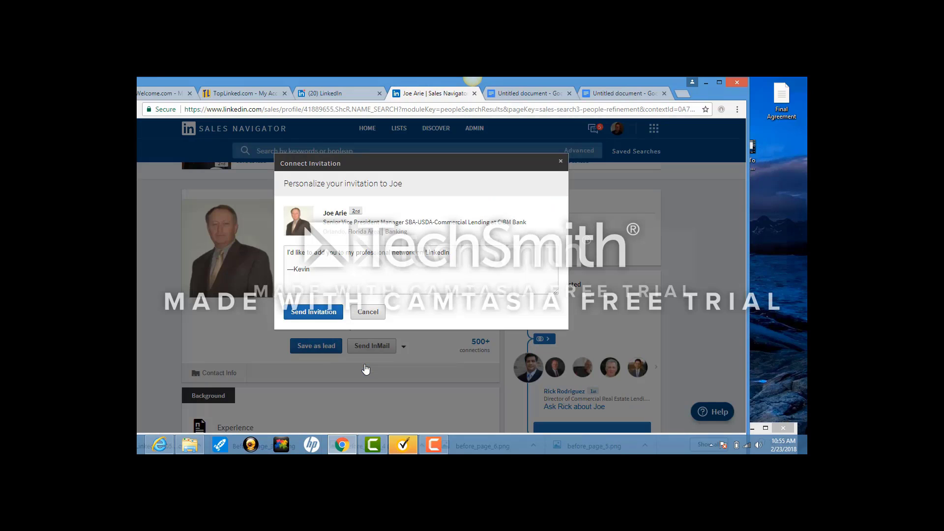
key("ctrl+a")
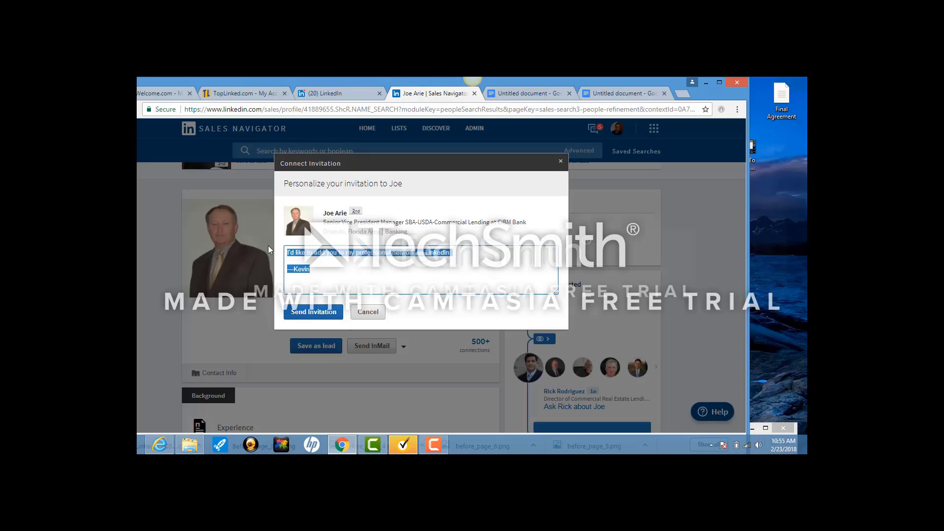
key("ctrl+v")
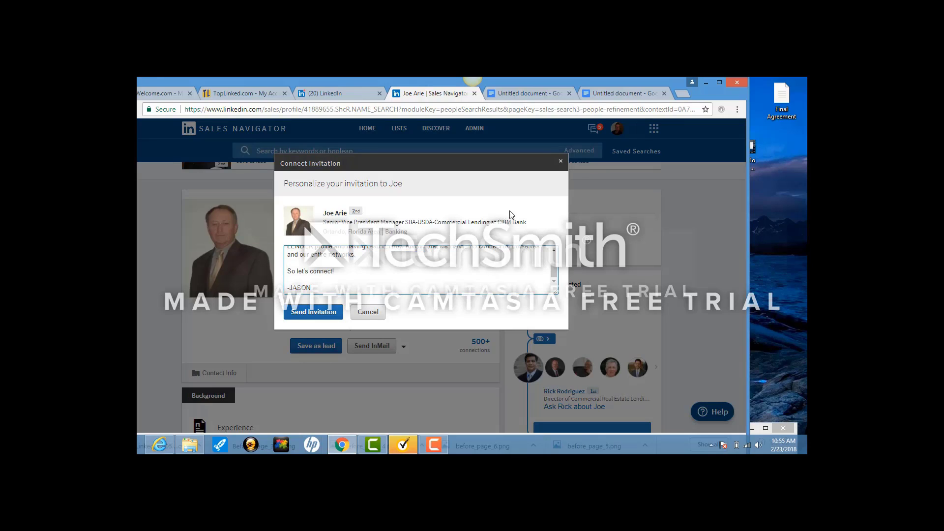
left_click_drag(555, 276, 557, 266)
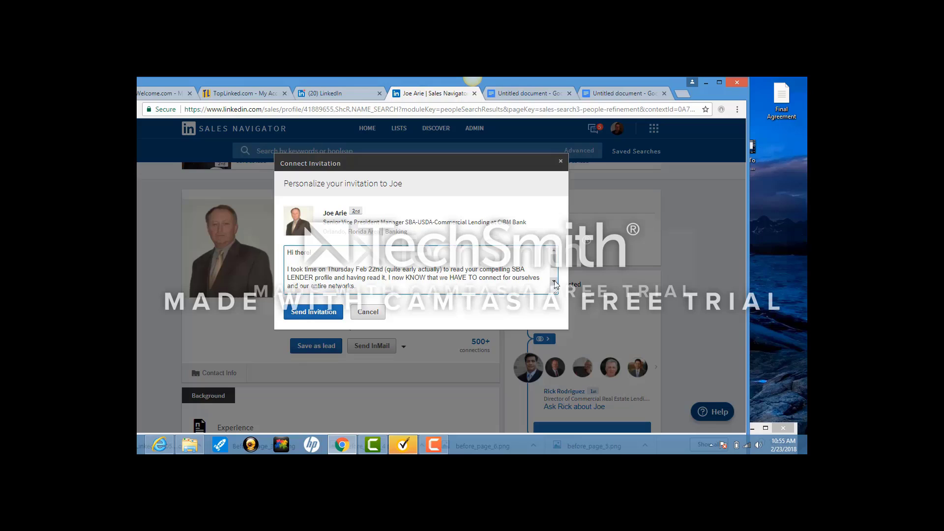
scroll(556, 285, "down", 2)
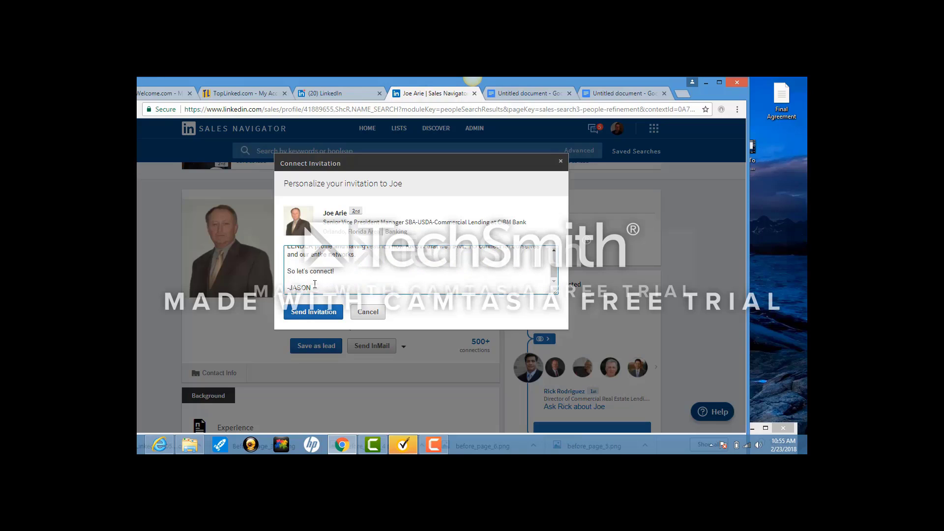
left_click_drag(312, 287, 291, 287)
type("Kevin")
left_click(313, 311)
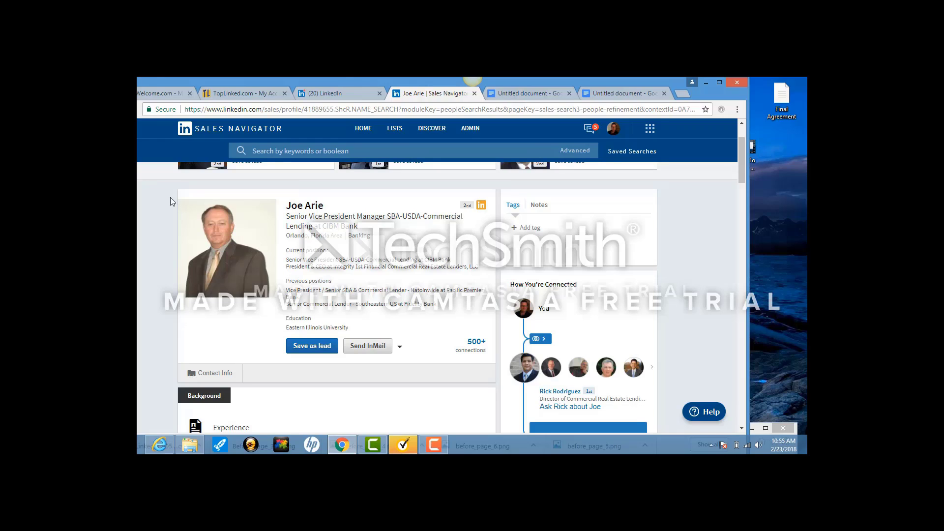
Step: Switch to the (20) LinkedIn home feed tab
left_click(327, 94)
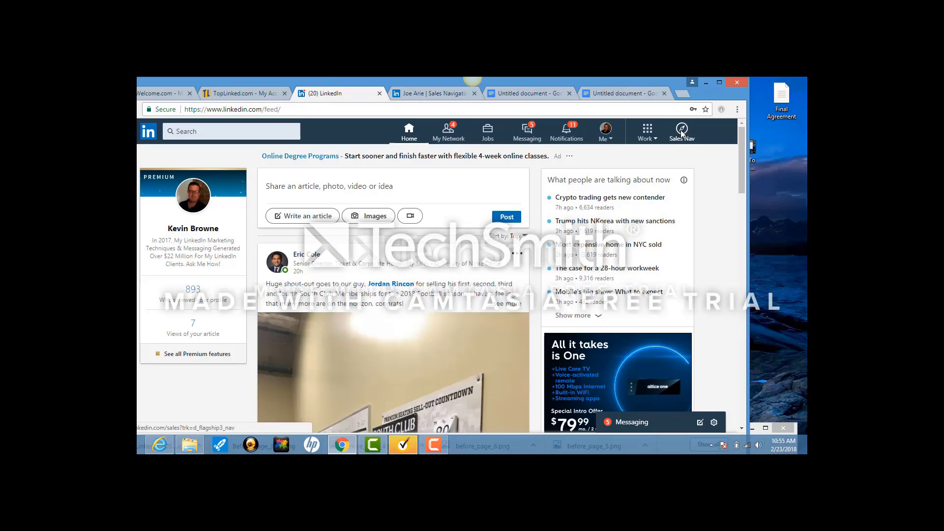
Step: Open Sales Navigator in a fresh tab and choose Advanced > Search for leads
left_click_drag(620, 82, 634, 82)
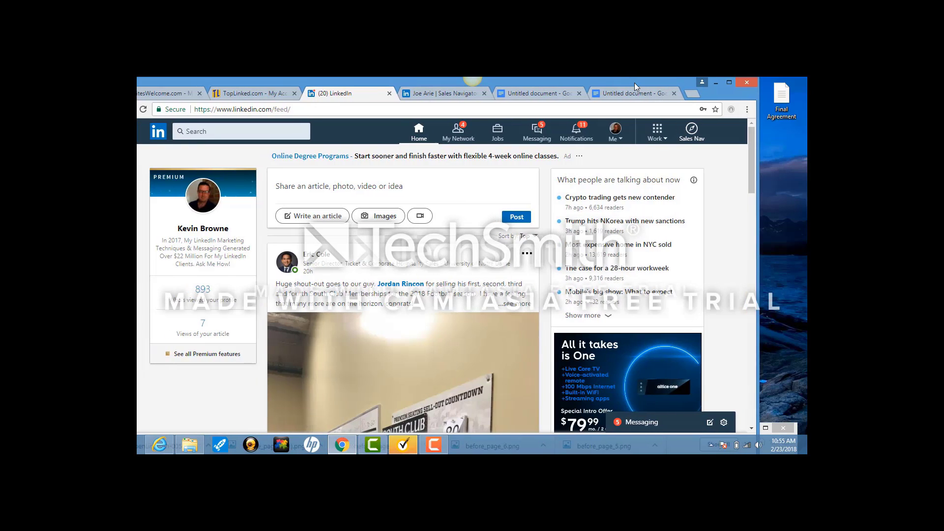
left_click(701, 141)
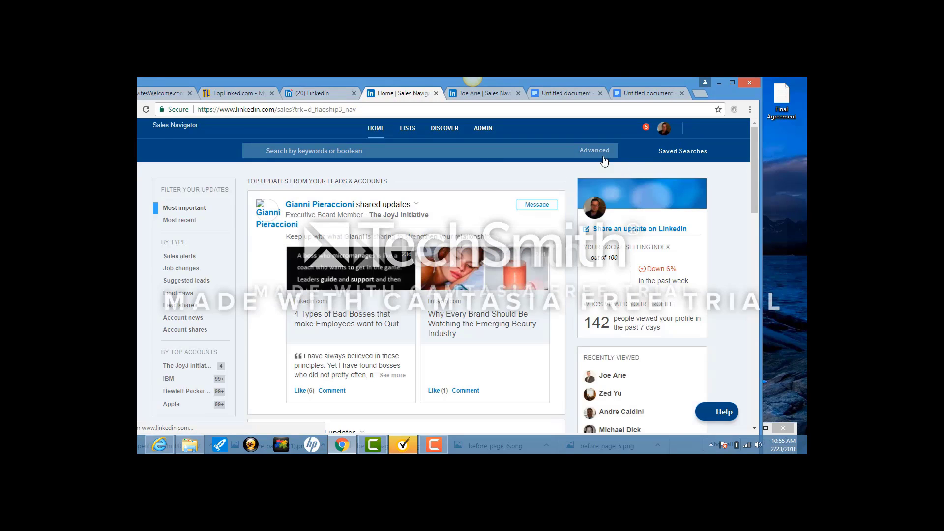
mouse_move(605, 157)
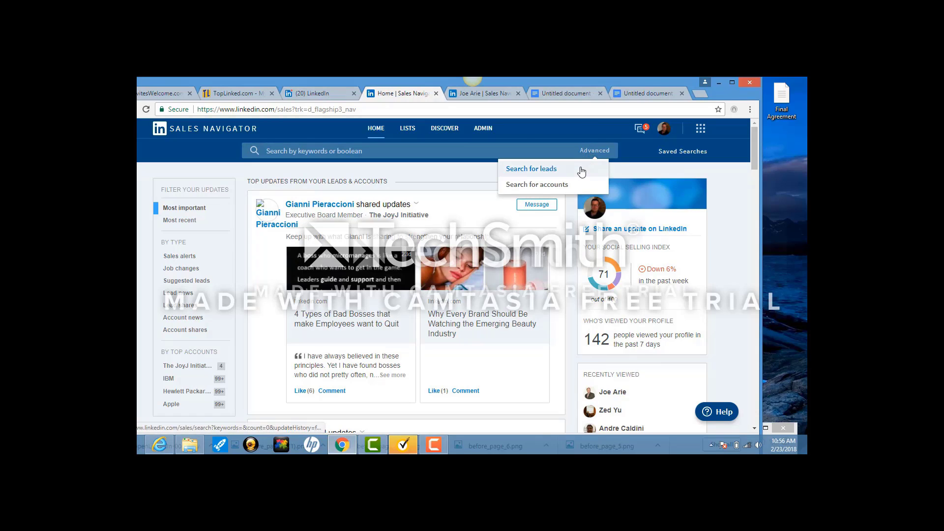
left_click(582, 171)
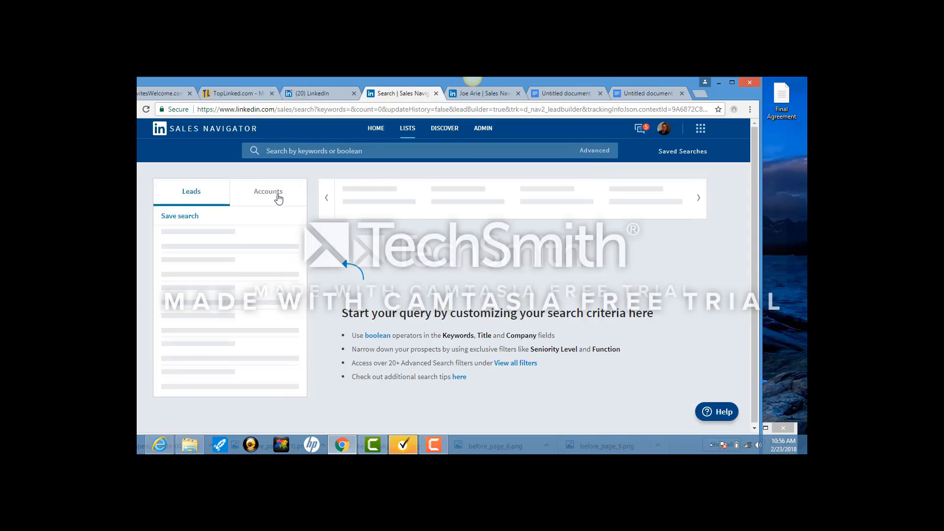
Step: Enter the keywords 'SBA Director' and add United States as the location filter
left_click(220, 209)
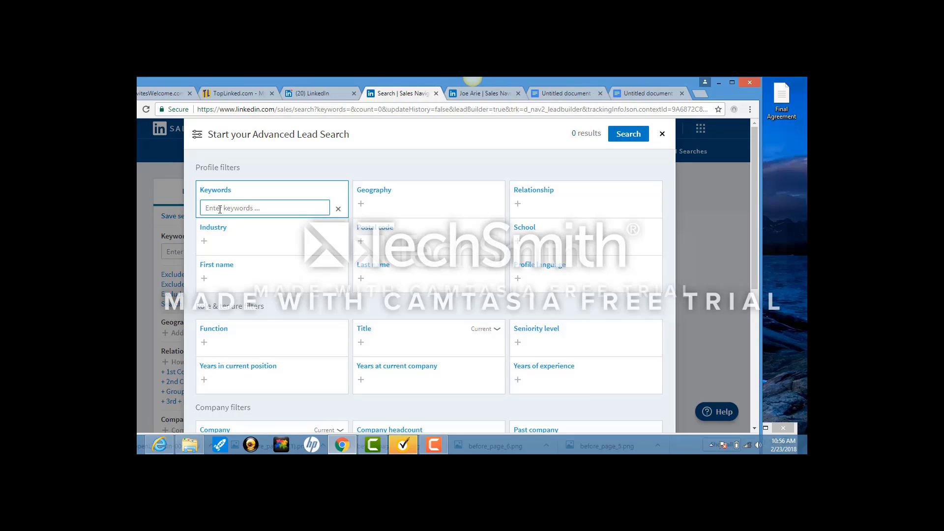
type("SBA Director")
left_click(393, 206)
type("United")
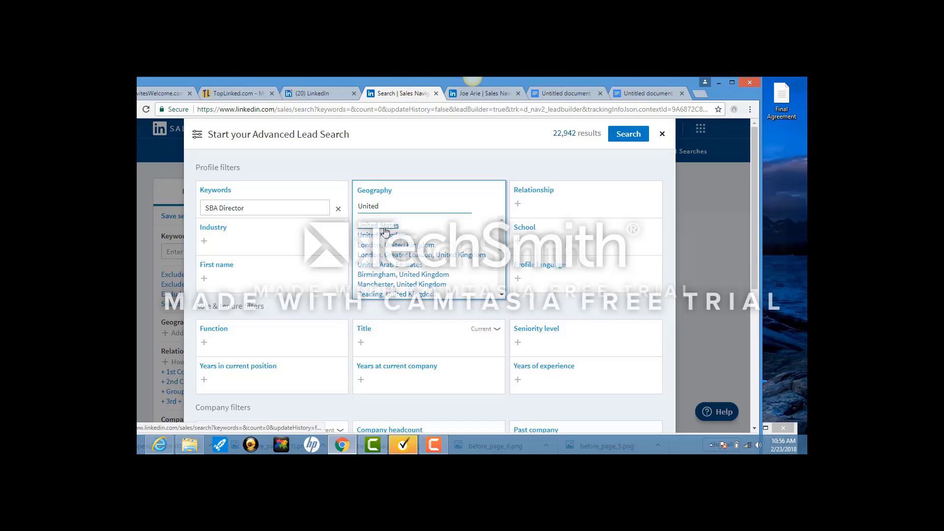
left_click(386, 228)
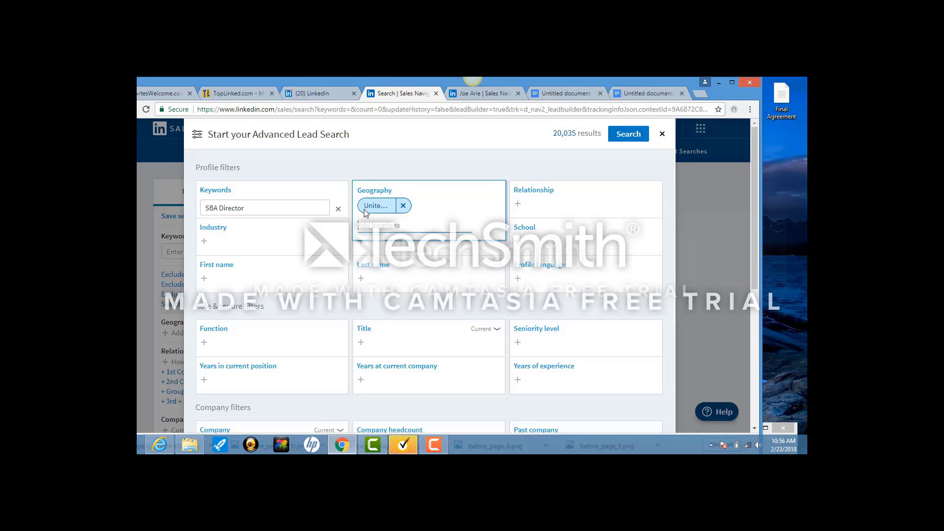
Step: Limit relationships to 2nd and 3rd+ connections and run the search, listing 18.3K leads
left_click(580, 210)
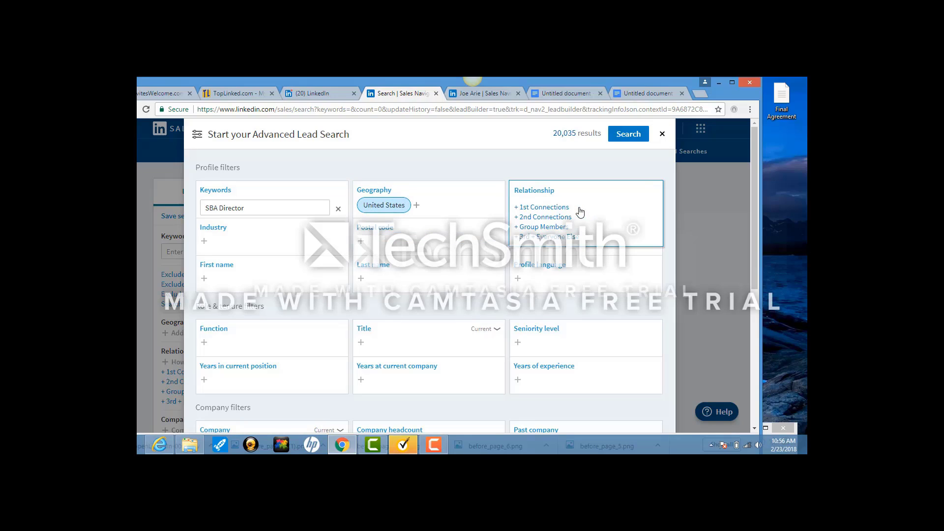
left_click(554, 217)
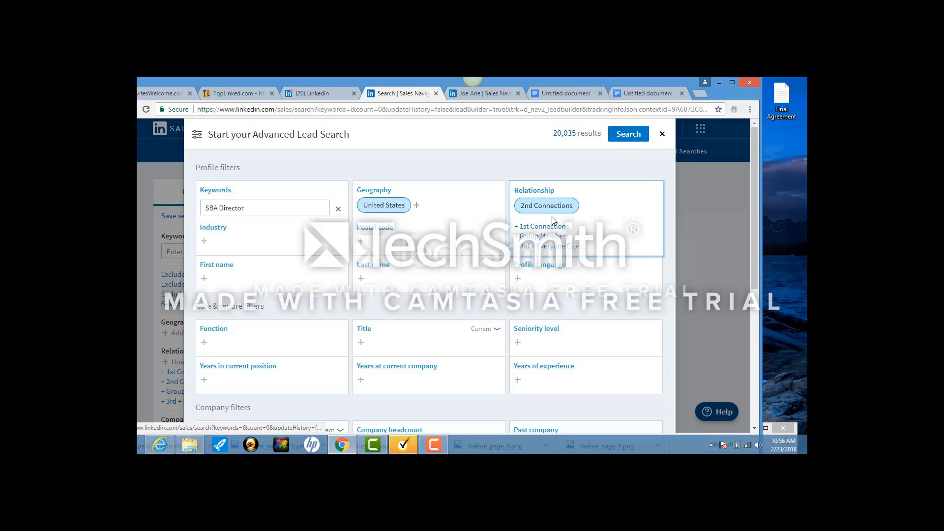
left_click(542, 246)
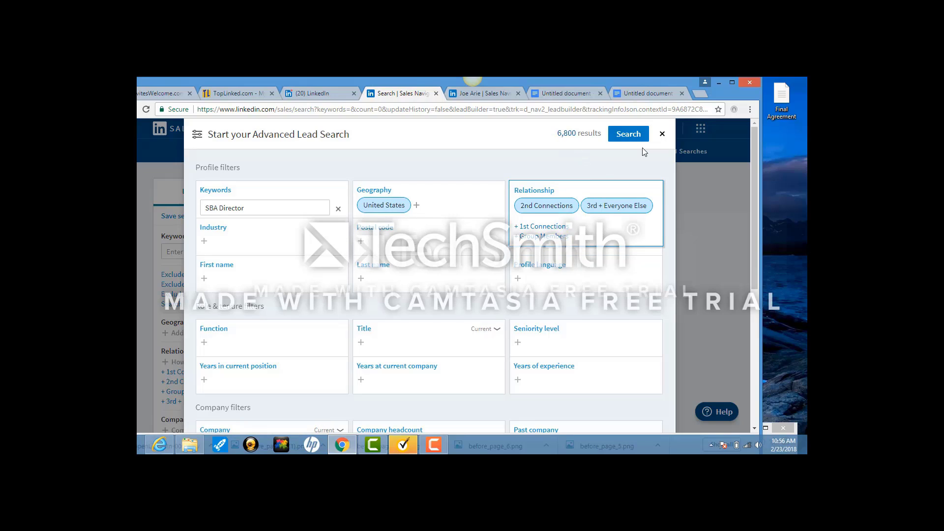
left_click(633, 139)
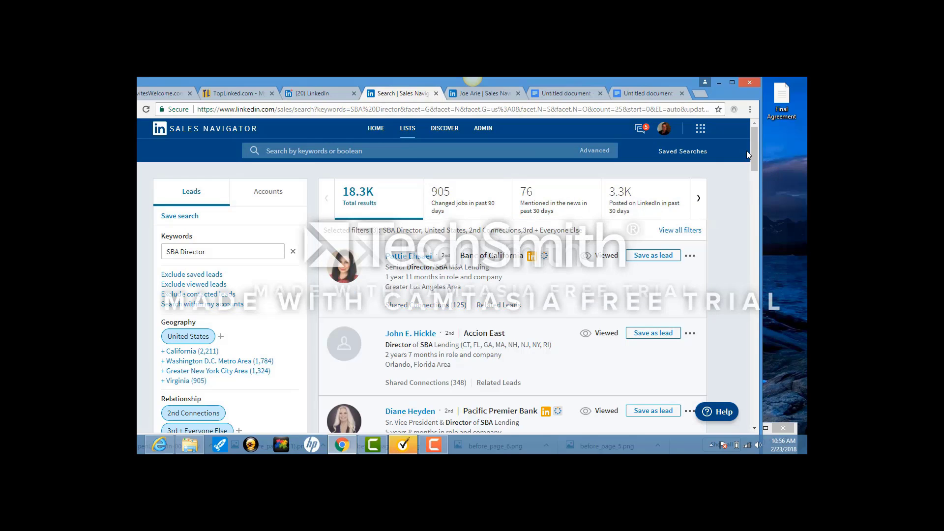
left_click_drag(757, 149, 762, 238)
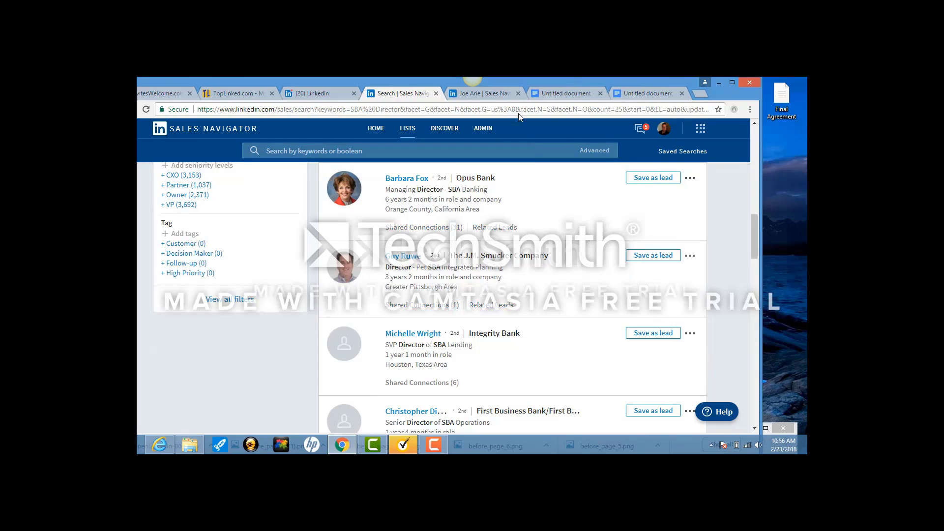
Step: Select the full Google Docs letter from 'Hi there!' to the signature, then return to the lead's profile
left_click(562, 96)
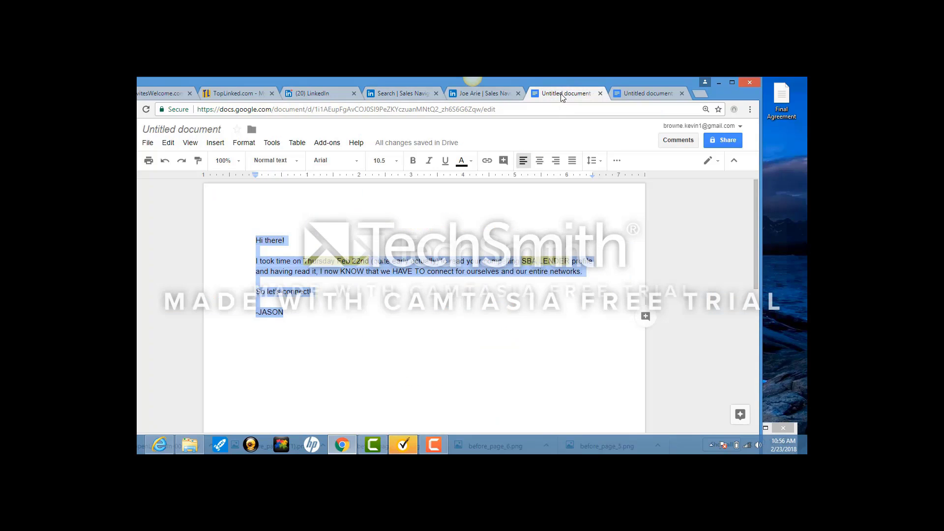
left_click(301, 313)
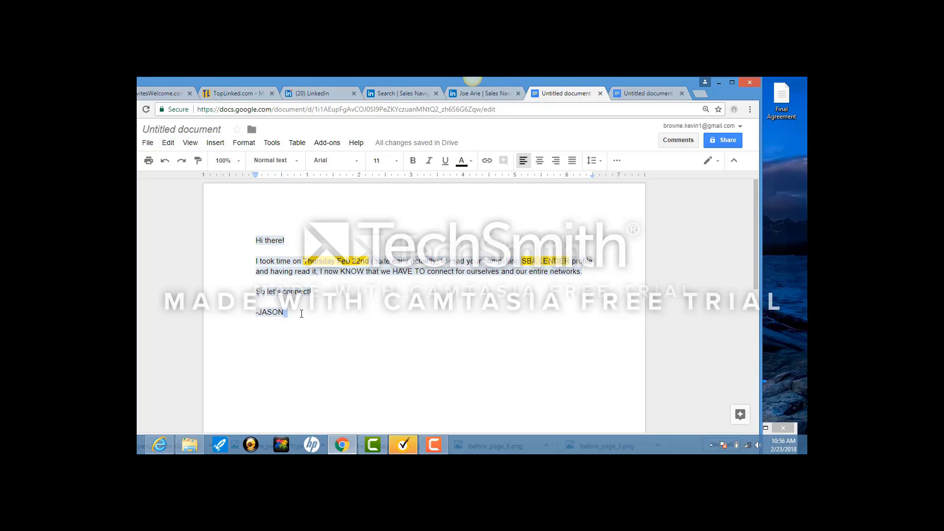
left_click(249, 251)
key("Return")
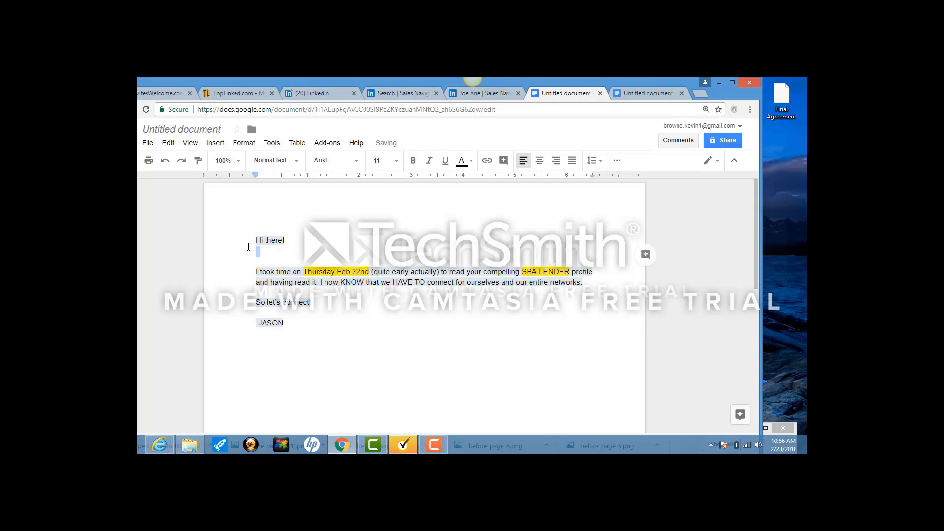
key("BackSpace")
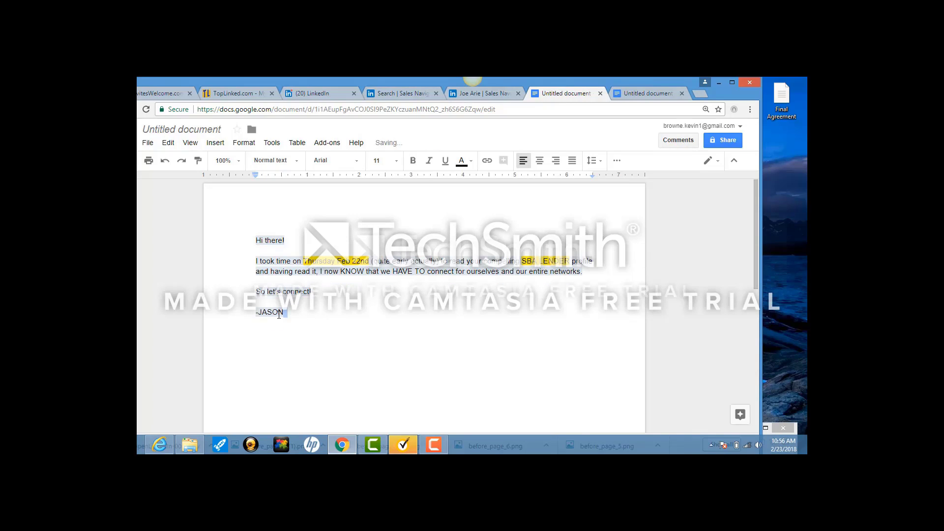
key("ctrl+z")
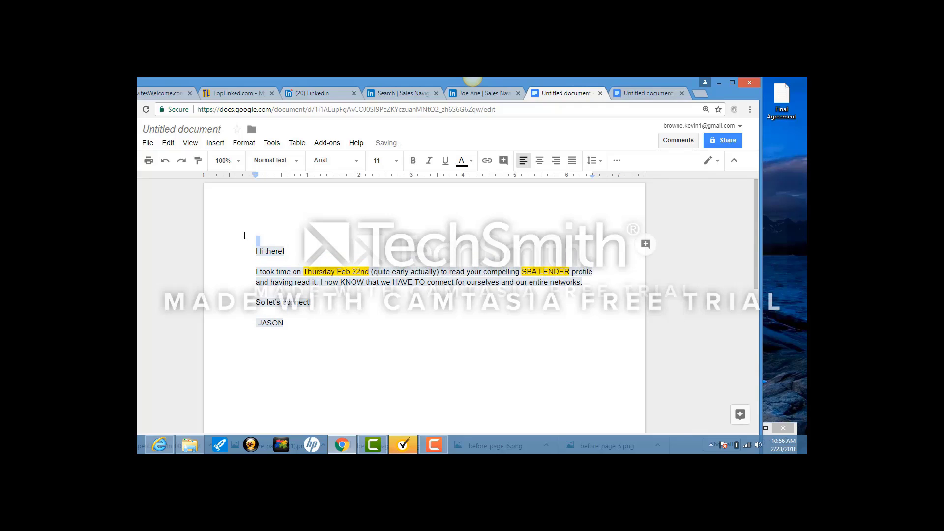
left_click_drag(256, 247, 334, 340)
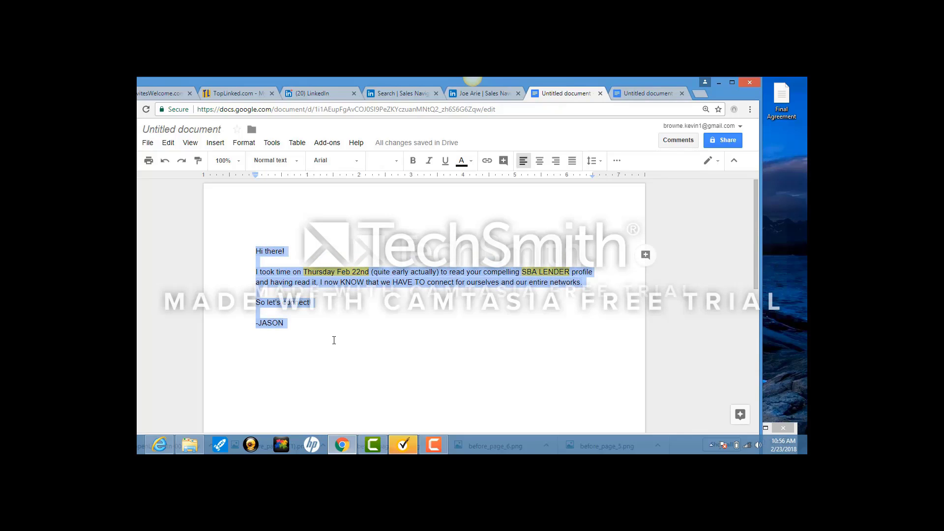
left_click(502, 93)
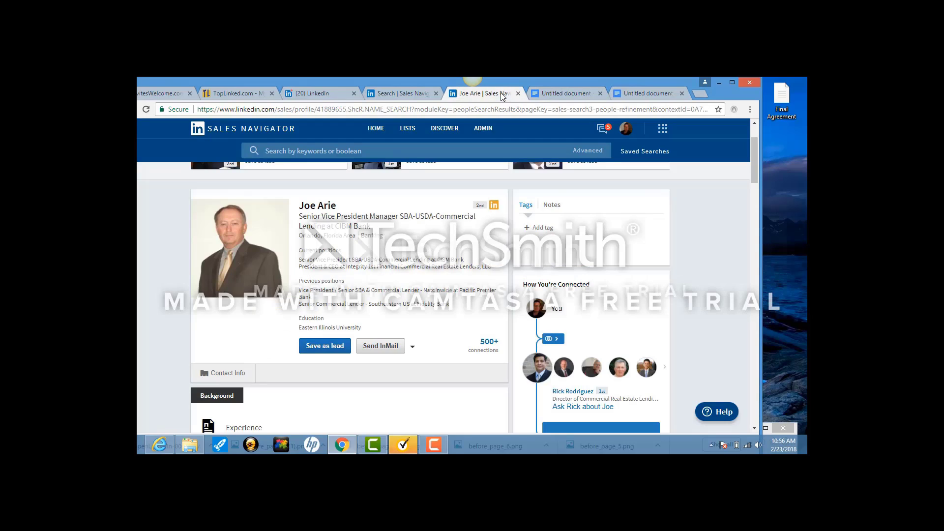
Step: Start a connection invitation to the CIBM Bank lead, replacing the default message with the copied letter
left_click(415, 347)
left_click(379, 366)
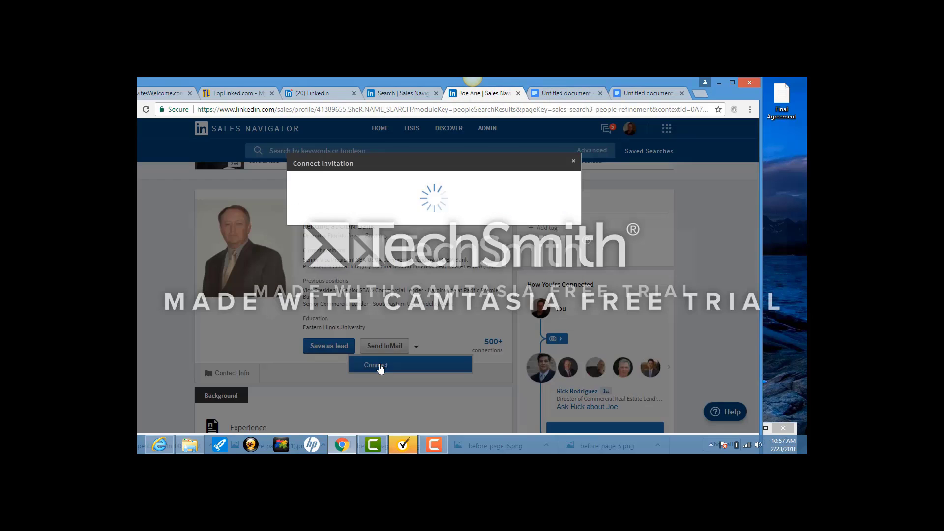
key("ctrl+a")
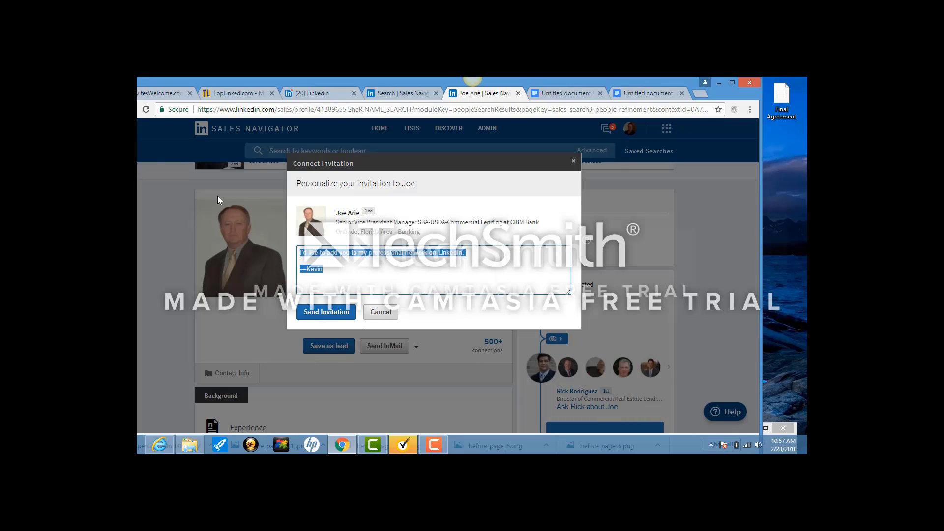
key("ctrl+v")
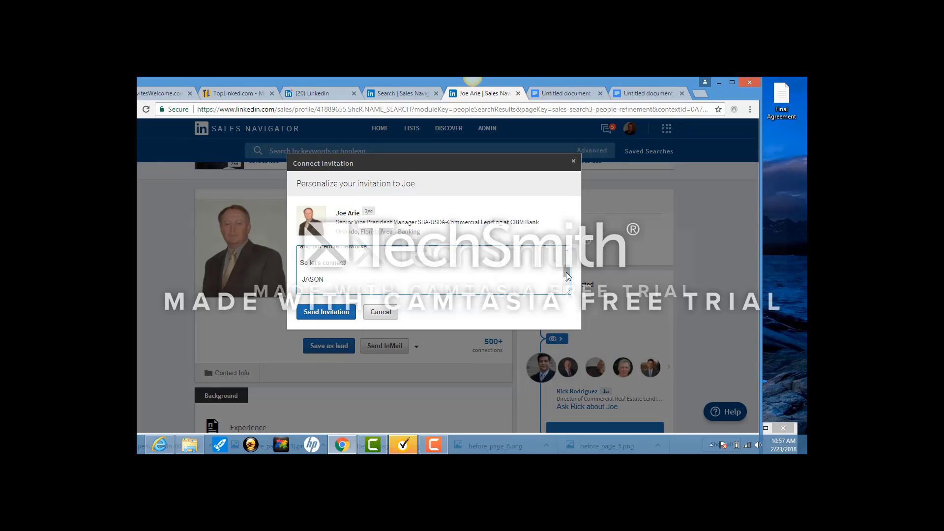
Step: Change the letter's date from Thursday Feb 22nd to Friday Feb 23rd
left_click_drag(567, 275, 568, 264)
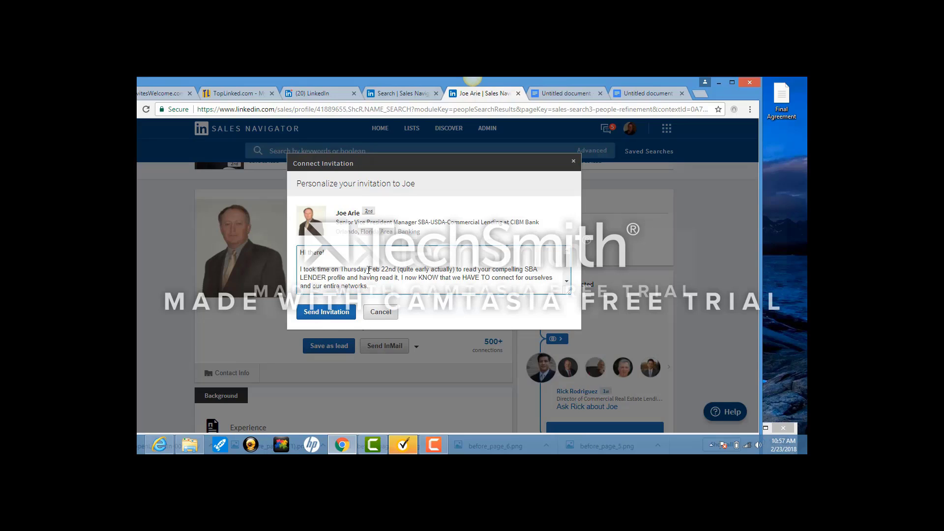
key("BackSpace")
key("BackSpace")
key("BackSpace")
key("BackSpace")
key("BackSpace")
key("BackSpace")
key("BackSpace")
key("BackSpace")
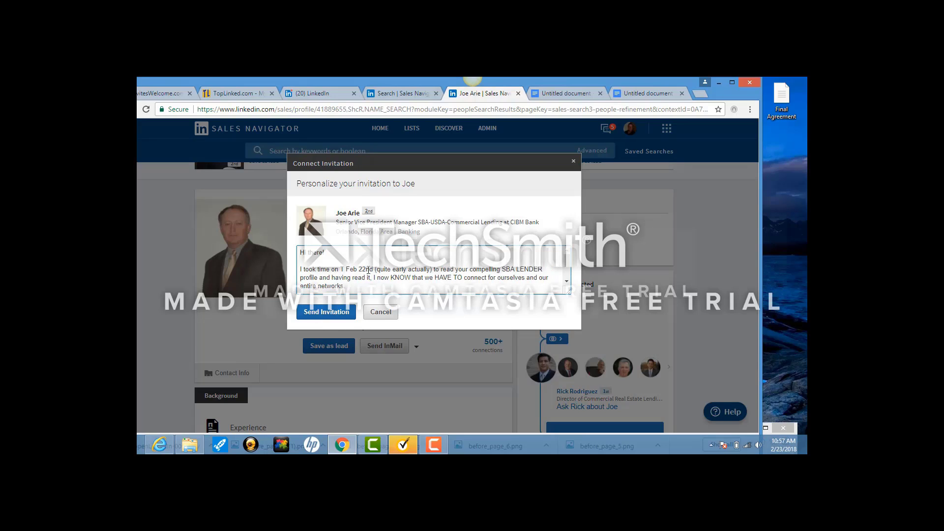
type("Friday")
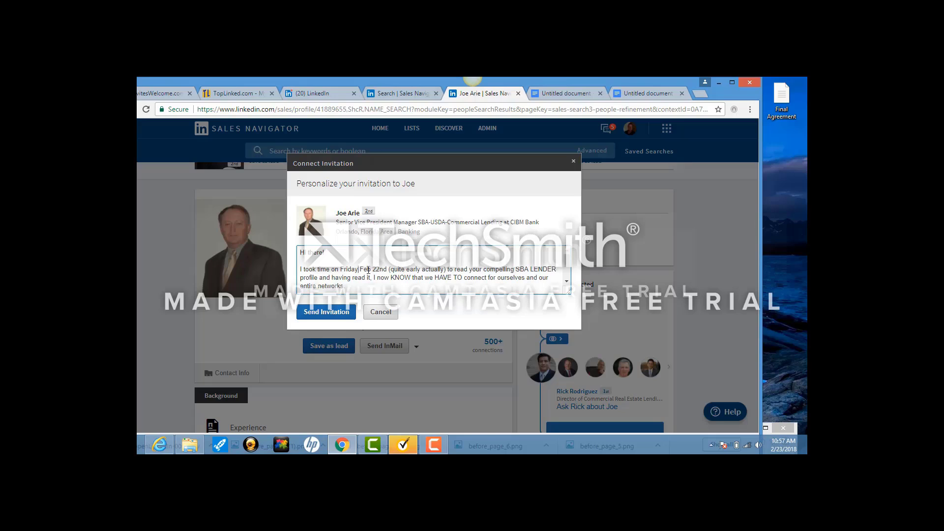
type(" Feb 23")
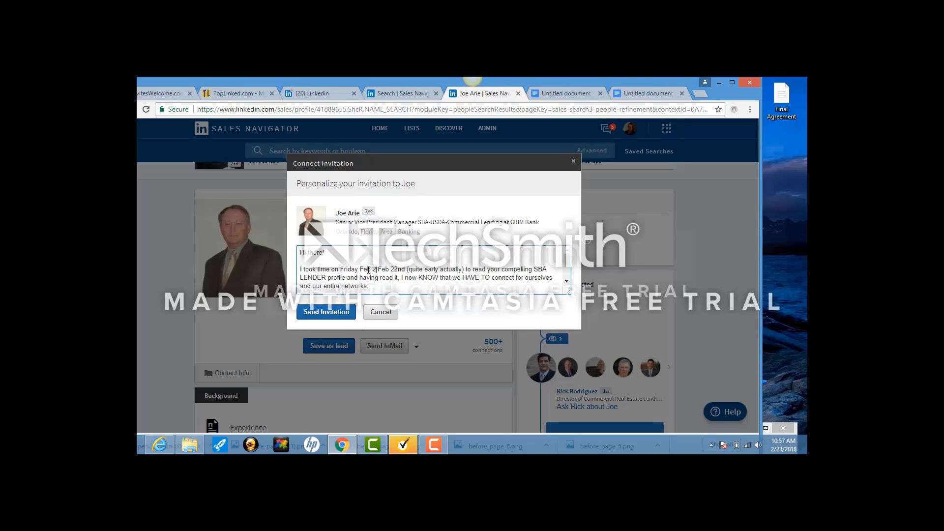
type("rd")
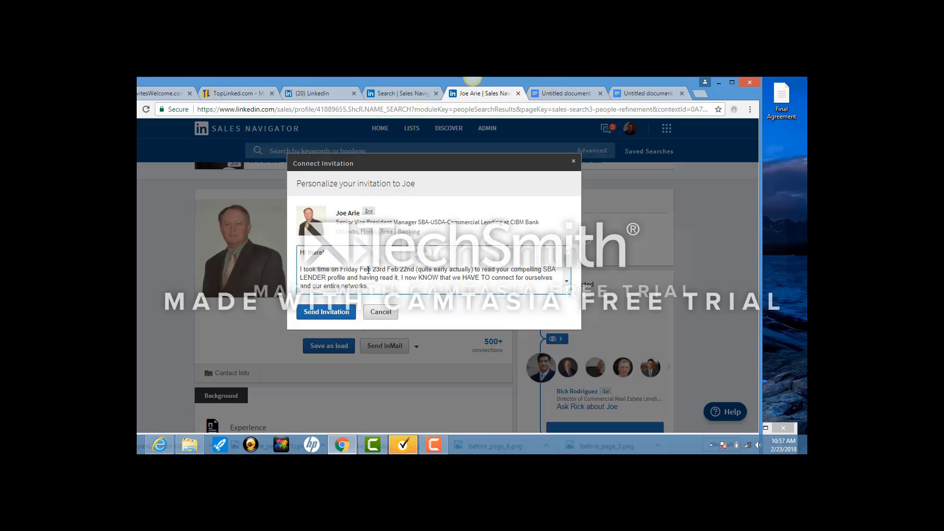
key("Delete")
key("Delete")
key("Delete")
key("Delete")
key("Delete")
key("Delete")
key("Delete")
key("Delete")
key("Delete")
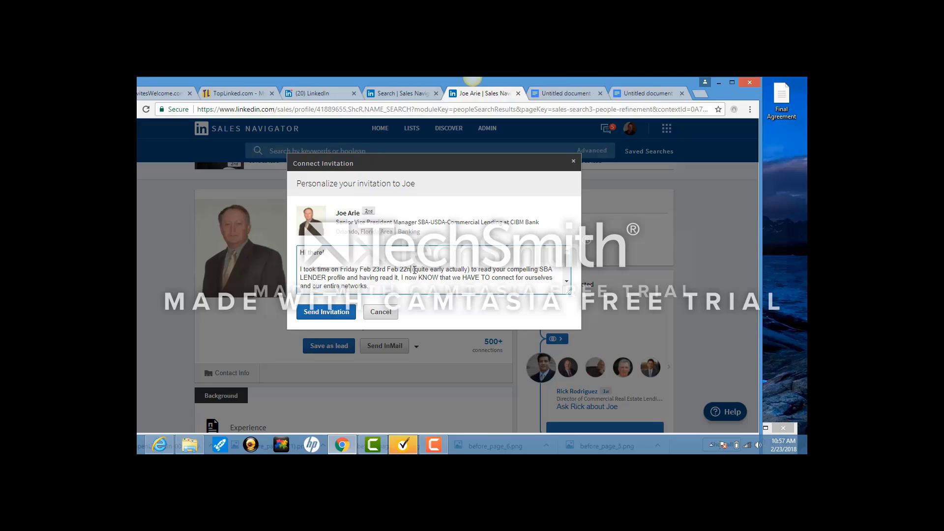
key("Delete")
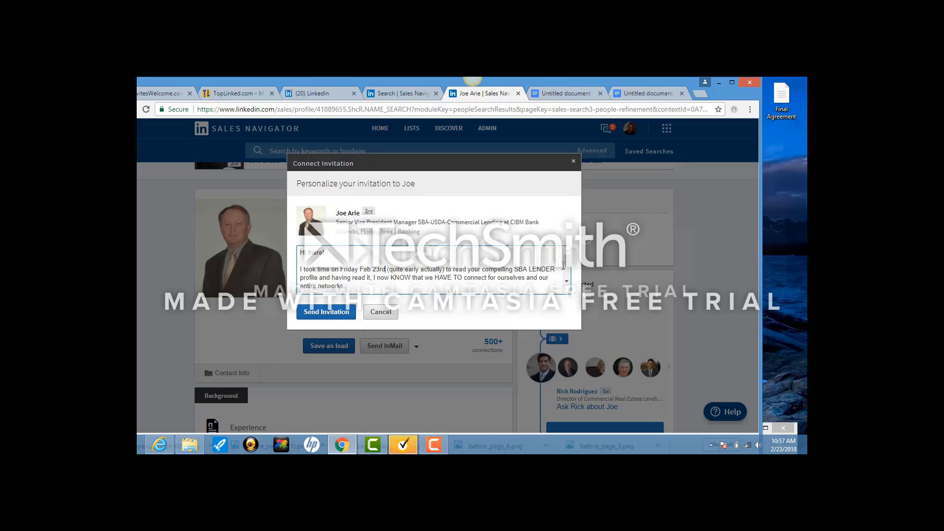
Step: Re-sign the letter with the sender's own name and send the invitation
scroll(566, 268, "down", 3)
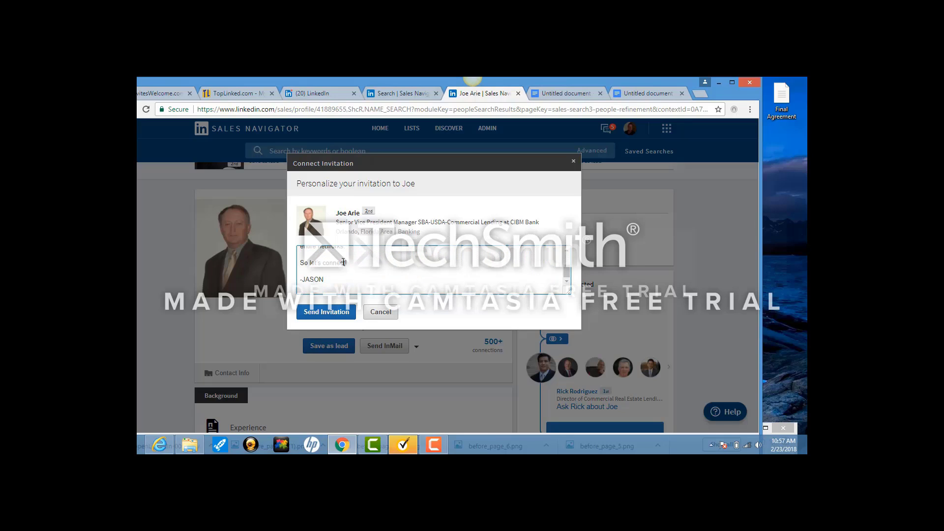
key("BackSpace")
key("BackSpace")
key("BackSpace")
key("BackSpace")
type("Ke vin")
key("BackSpace")
key("BackSpace")
key("BackSpace")
key("BackSpace")
type("vin")
left_click(329, 312)
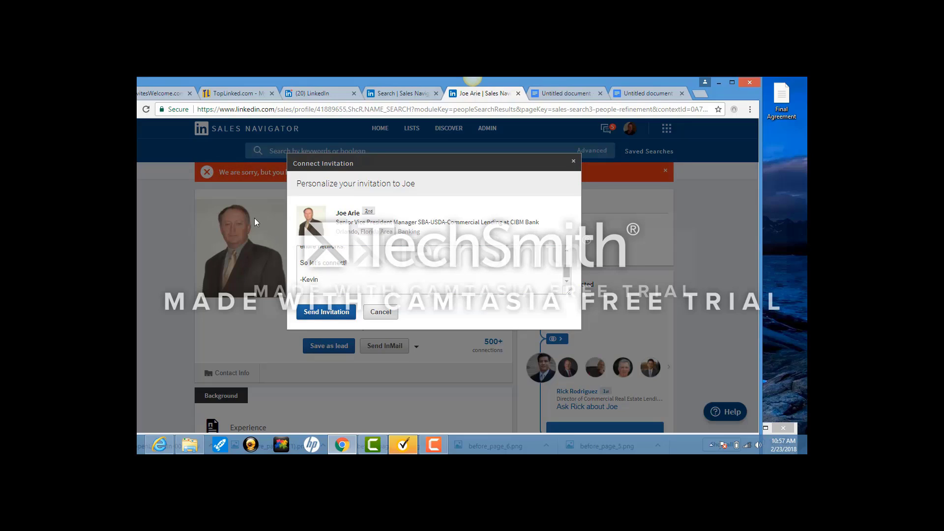